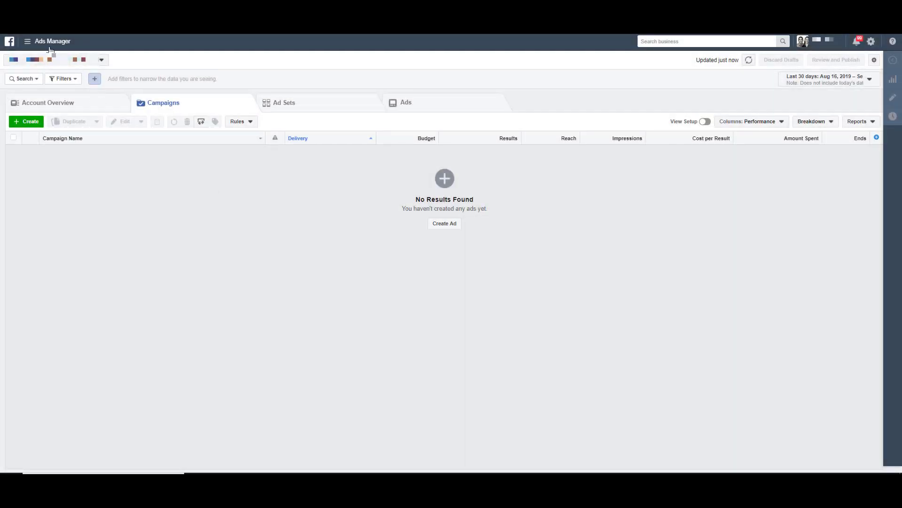
# - Expand the Ads Manager navigation menu to show all tools
pyautogui.click(47, 43)
pyautogui.click(73, 250)
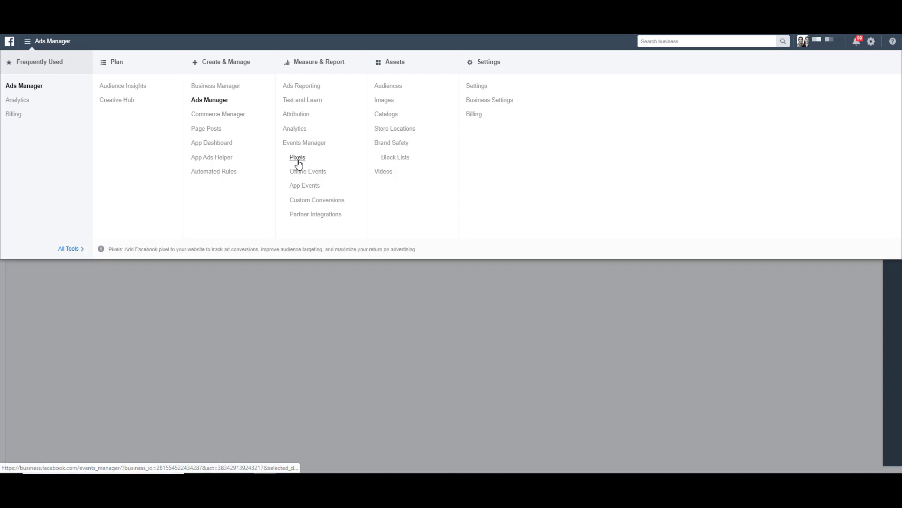
# - Go to Pixels in Events Manager and view the Add New Data Source options
pyautogui.click(298, 159)
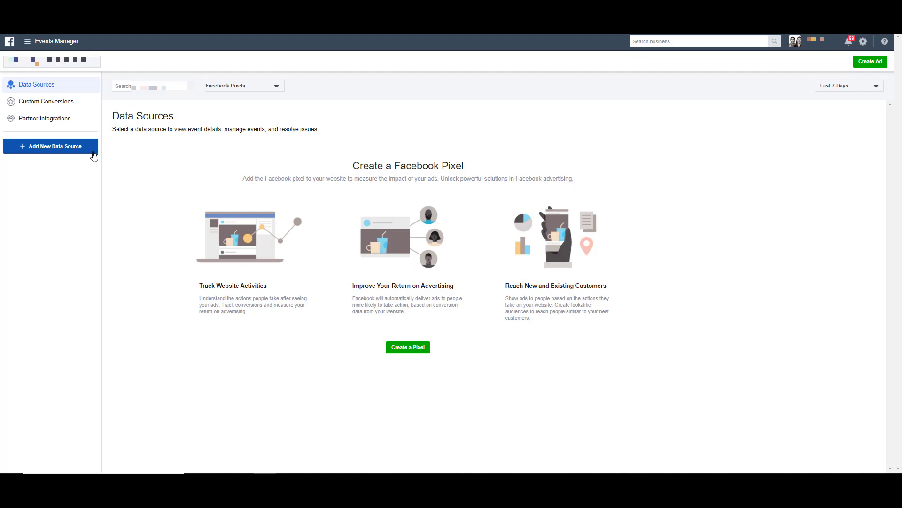
pyautogui.click(93, 154)
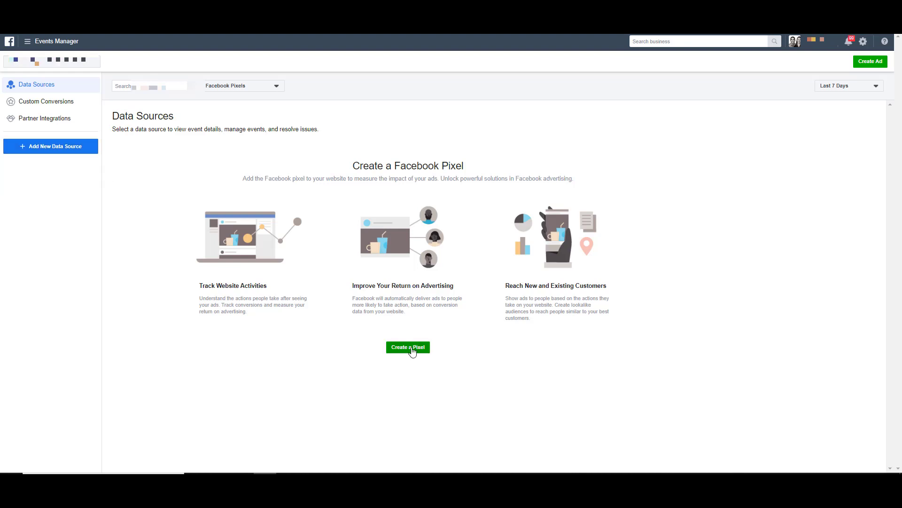
pyautogui.click(411, 349)
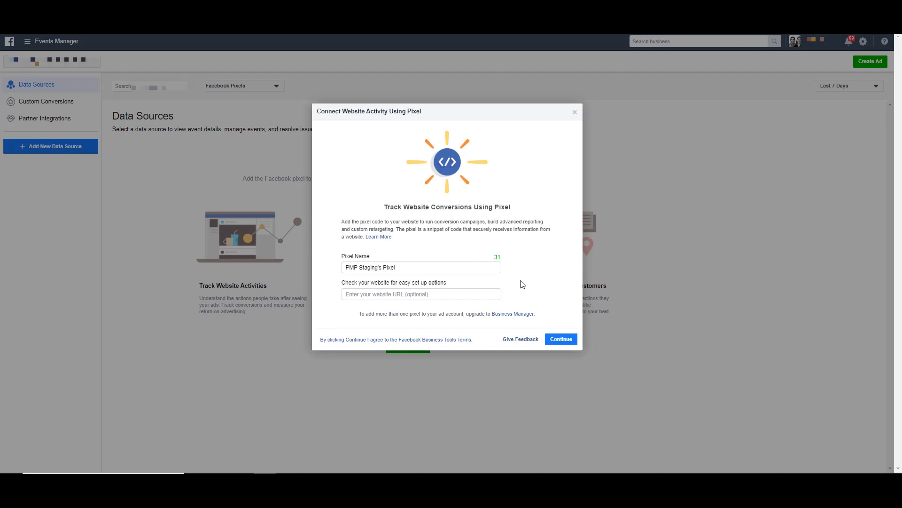
pyautogui.click(562, 339)
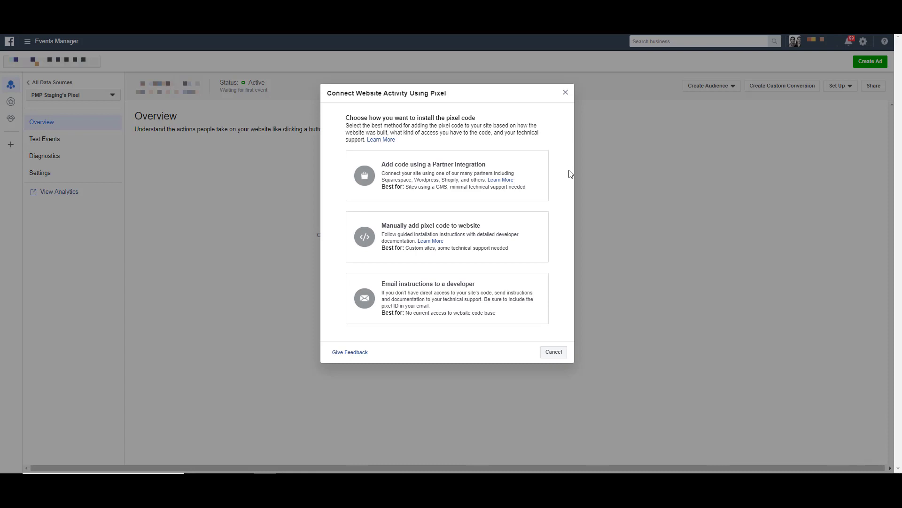
# - Browse the partner integrations grid, including Google Tag Manager, then return to the install methods
pyautogui.click(534, 174)
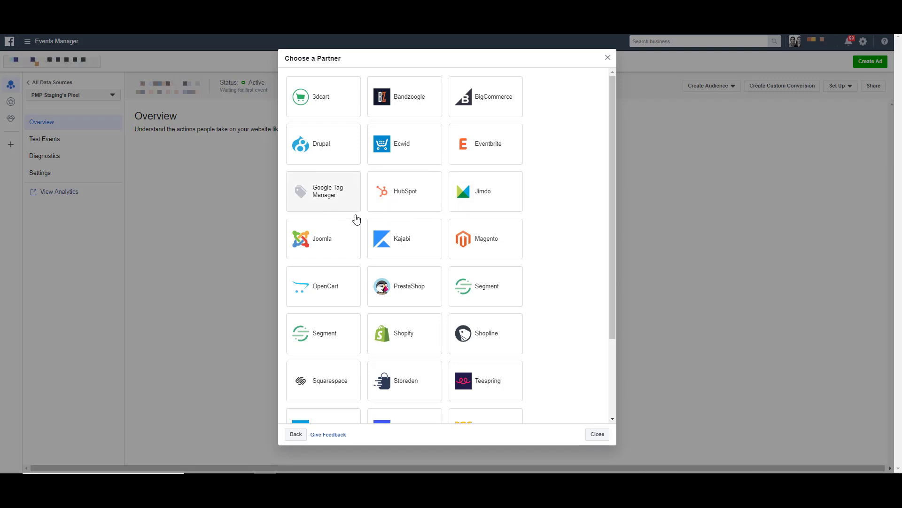
pyautogui.scroll(-3, 548, 310)
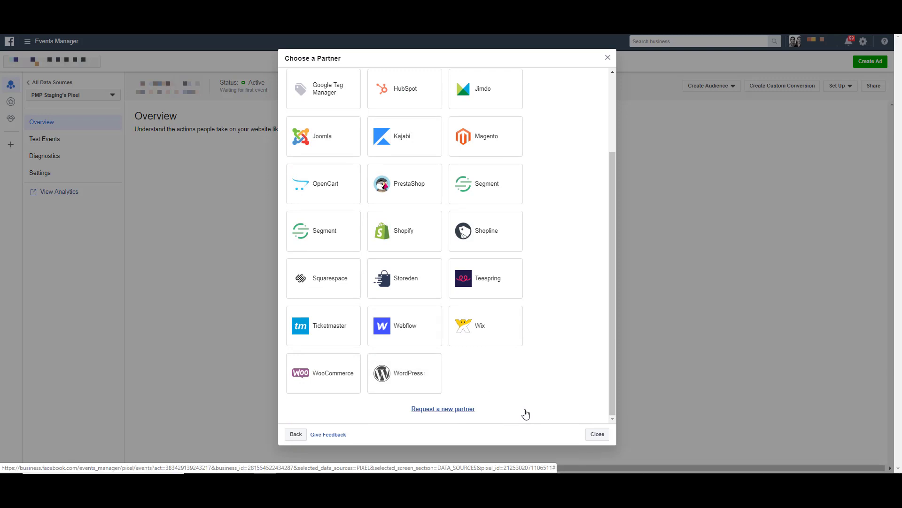
pyautogui.click(293, 434)
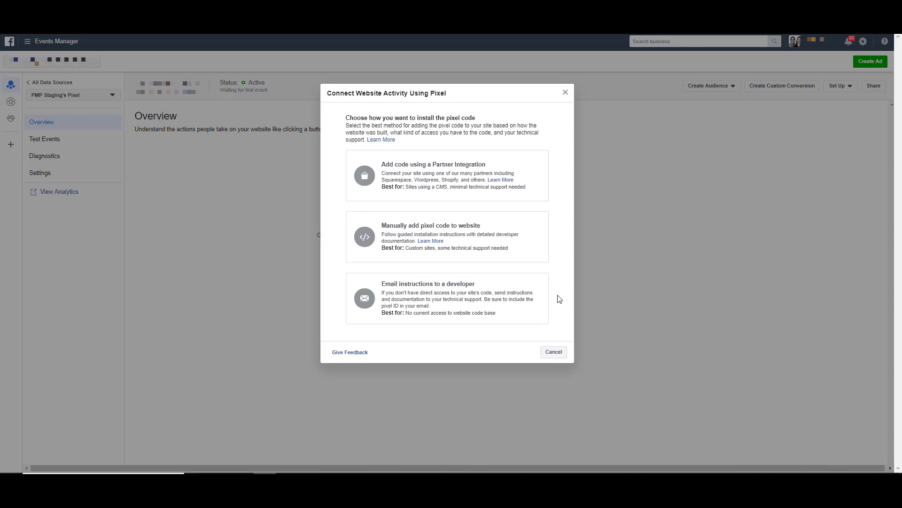
# - Preview the email-instructions-to-a-developer form, then return to the install methods
pyautogui.click(515, 308)
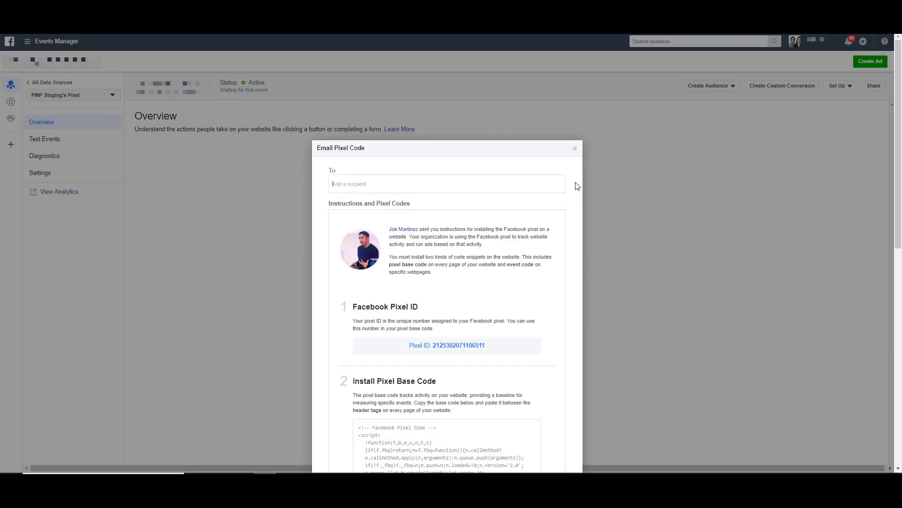
pyautogui.click(378, 184)
pyautogui.scroll(-4, 574, 183)
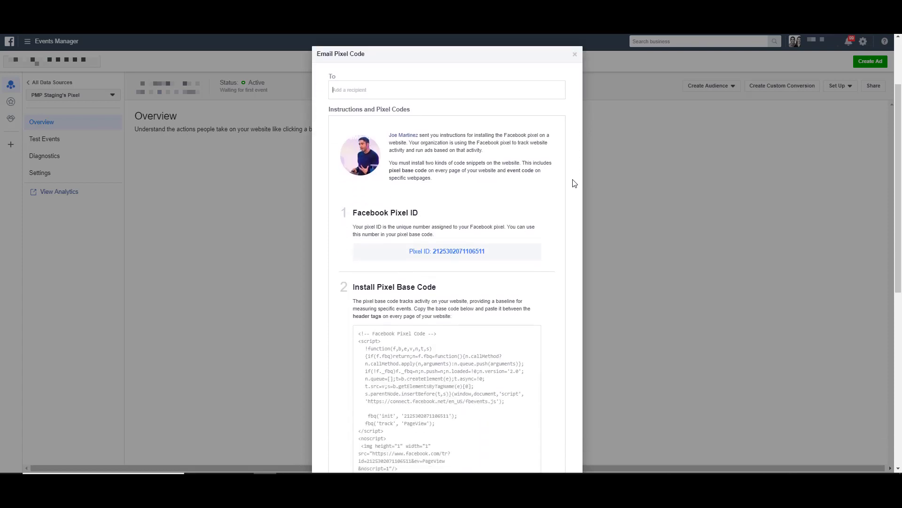
pyautogui.scroll(-5, 575, 183)
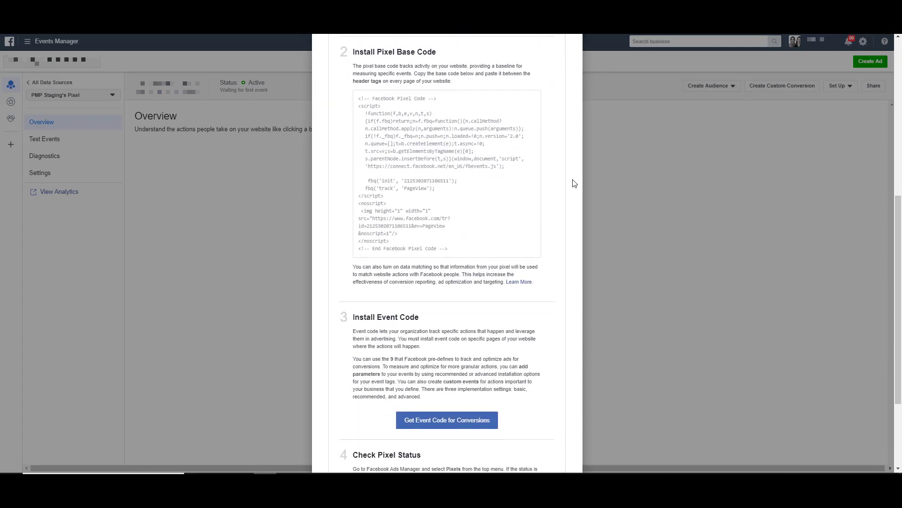
pyautogui.scroll(-1, 575, 183)
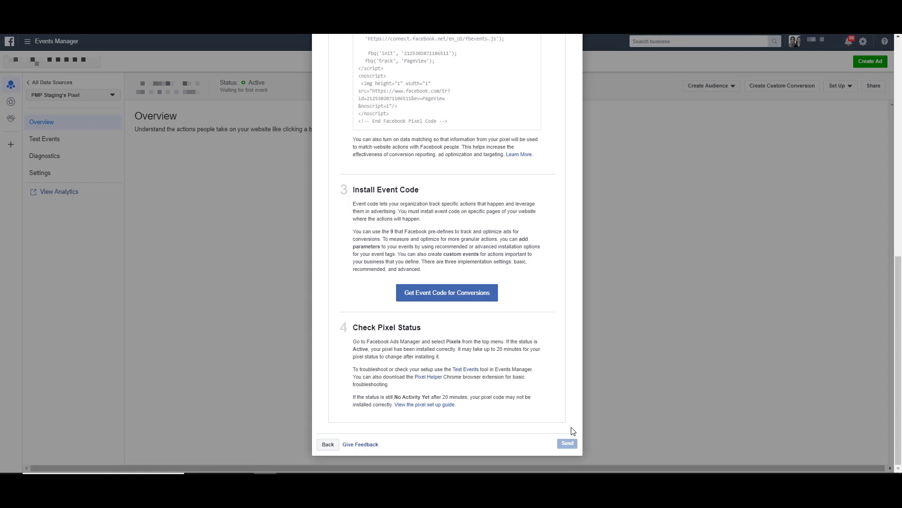
pyautogui.click(333, 447)
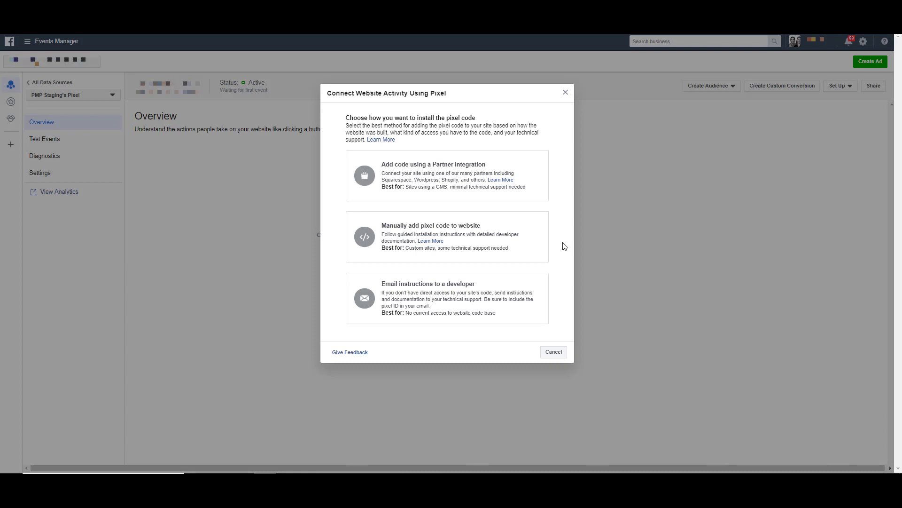
# - Open the manual installation steps and copy the pixel base code
pyautogui.click(530, 239)
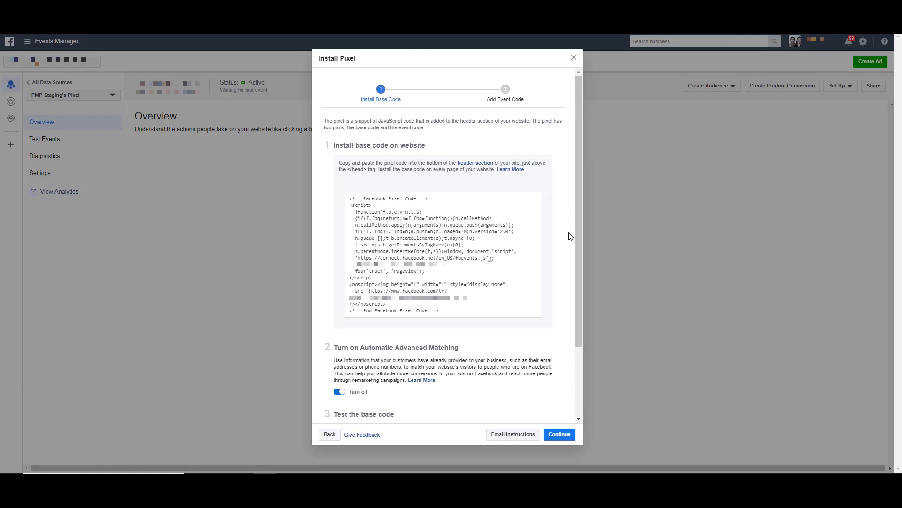
pyautogui.click(479, 252)
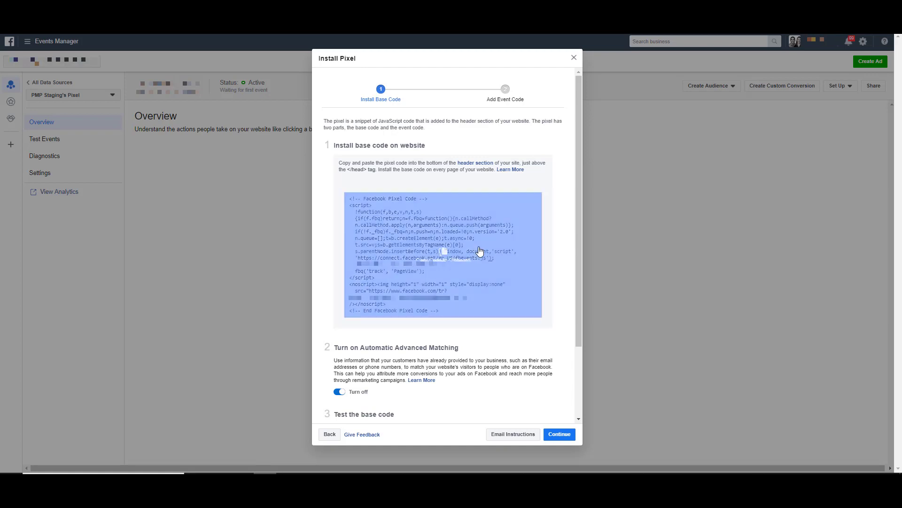
pyautogui.click(452, 244)
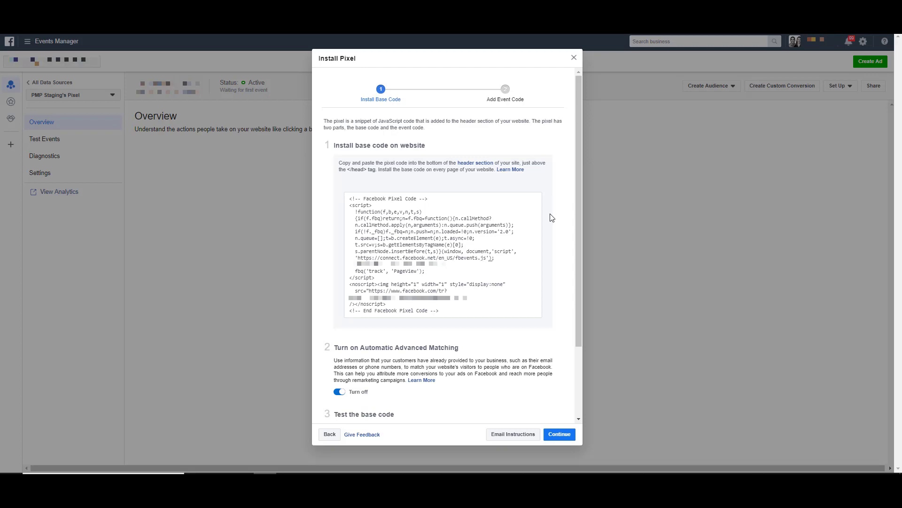
# - Re-copy the pixel base code and scroll down to the Test the base code step
pyautogui.click(541, 268)
pyautogui.click(555, 204)
pyautogui.click(427, 276)
pyautogui.scroll(-2, 558, 279)
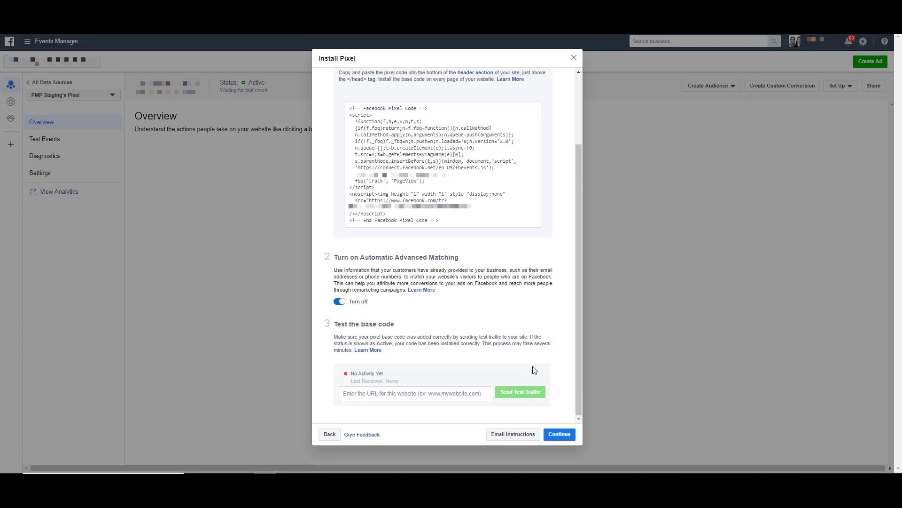
# - Select the test website URL field, then open Email Instructions
pyautogui.click(355, 394)
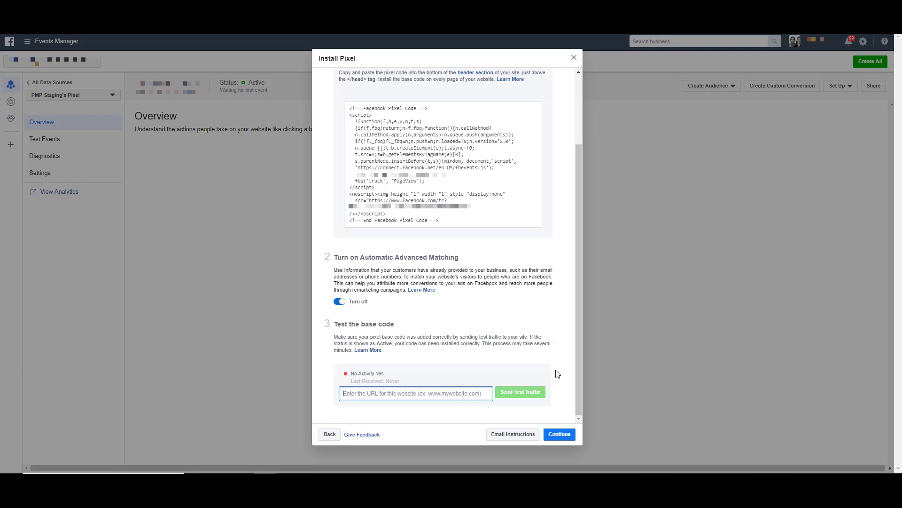
pyautogui.click(511, 434)
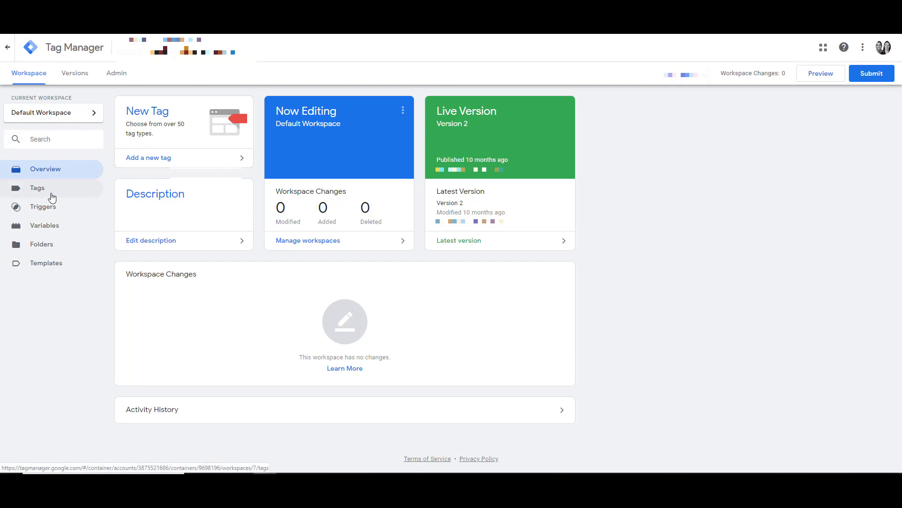
# - Create a new tag in the container and name it 'Fadebook Pixel'
pyautogui.click(53, 197)
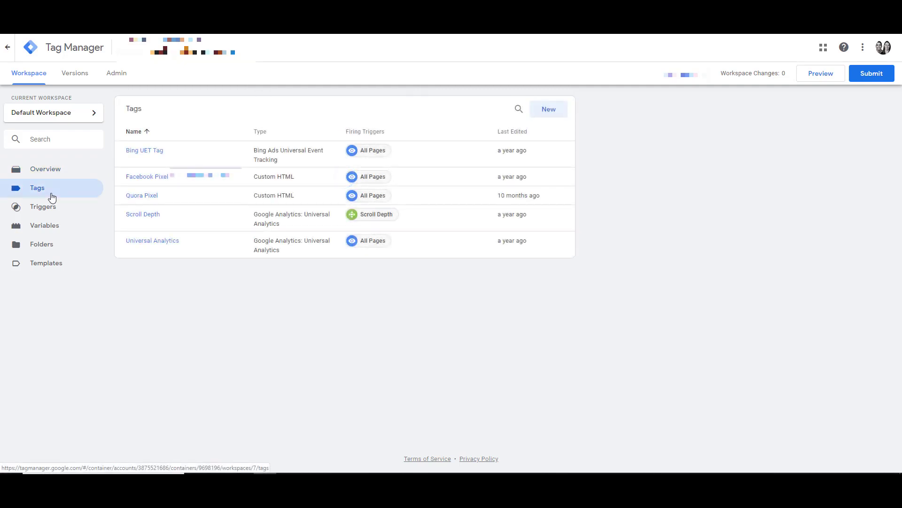
pyautogui.click(549, 110)
pyautogui.click(274, 46)
pyautogui.write('Fadebook Pixel')
# - Browse the tag type choices down to the Custom section
pyautogui.click(396, 113)
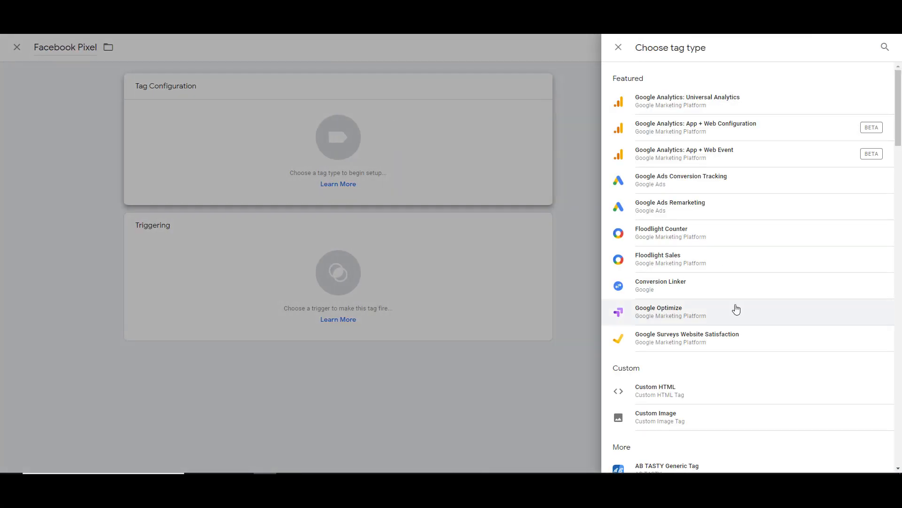
pyautogui.scroll(-6, 736, 309)
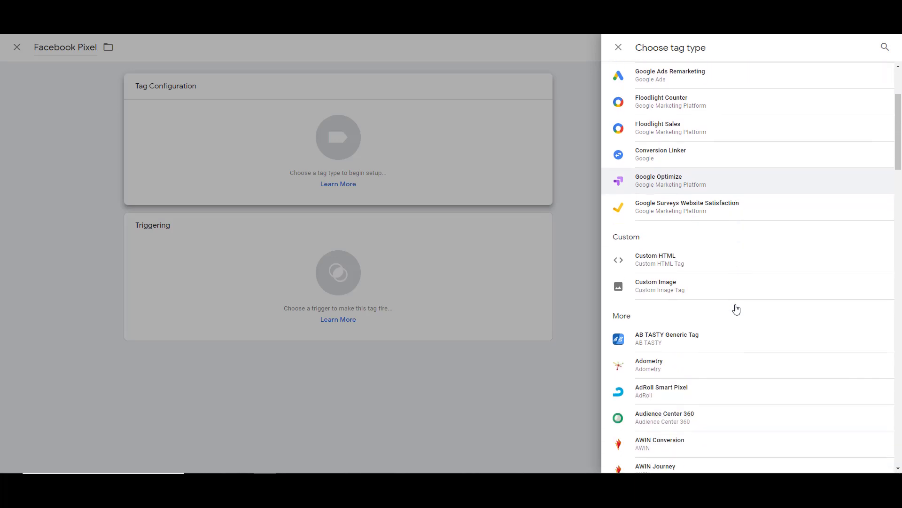
pyautogui.scroll(-2, 736, 309)
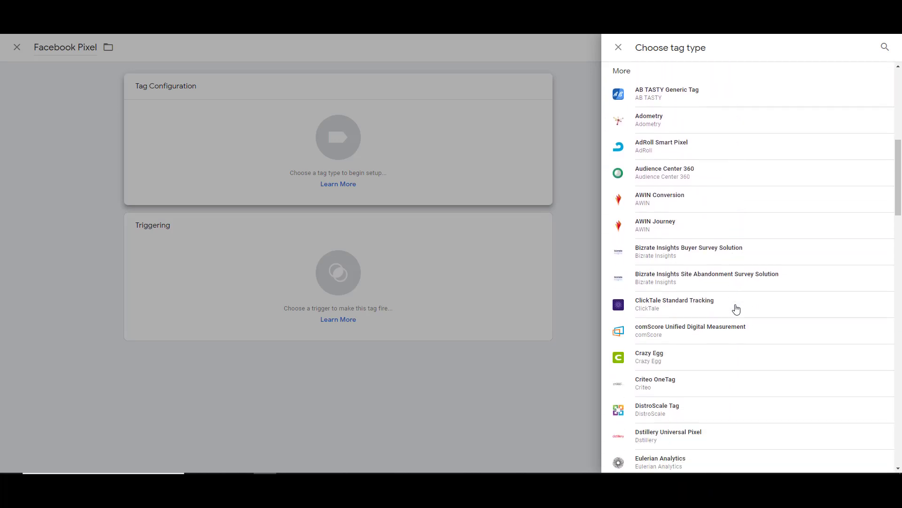
pyautogui.scroll(-4, 736, 309)
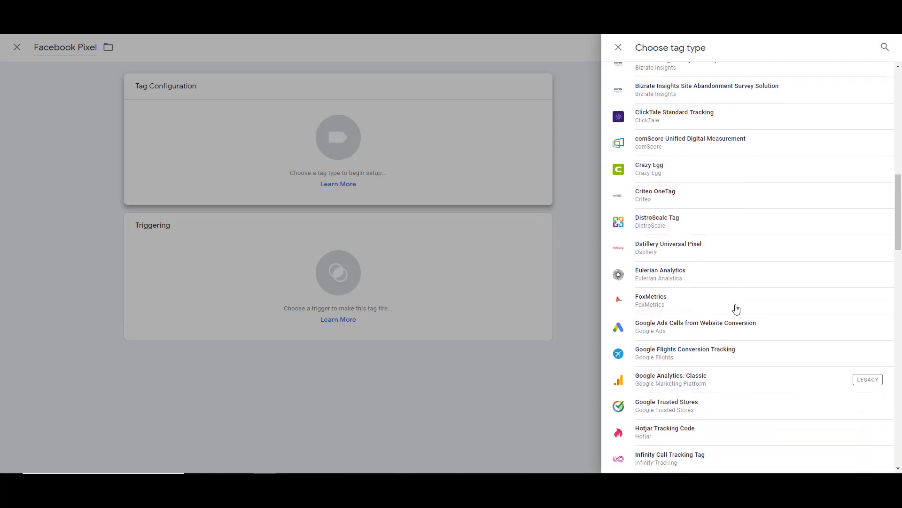
pyautogui.scroll(-5, 736, 308)
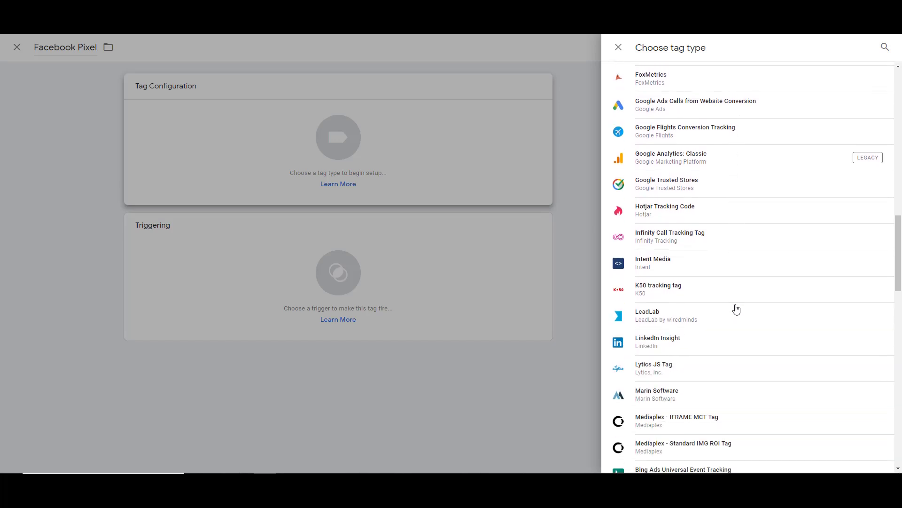
pyautogui.scroll(-1, 736, 309)
pyautogui.scroll(4, 736, 309)
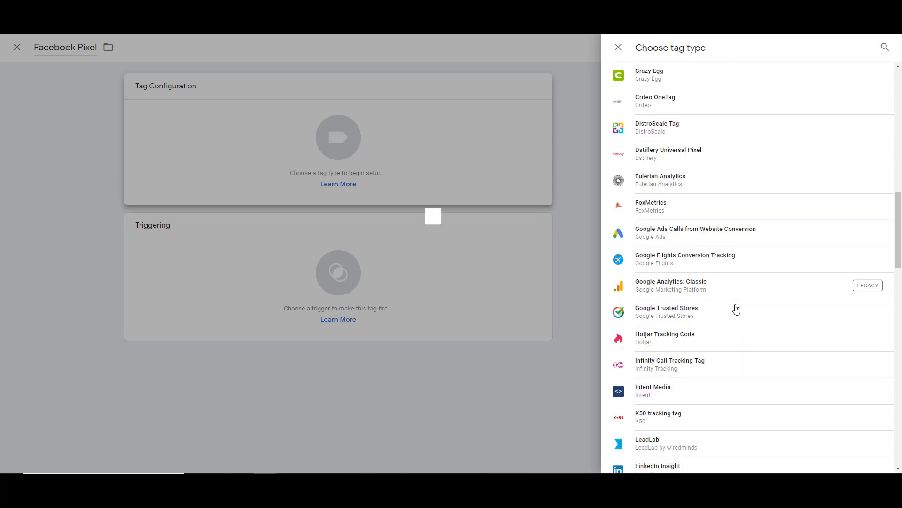
pyautogui.scroll(11, 736, 309)
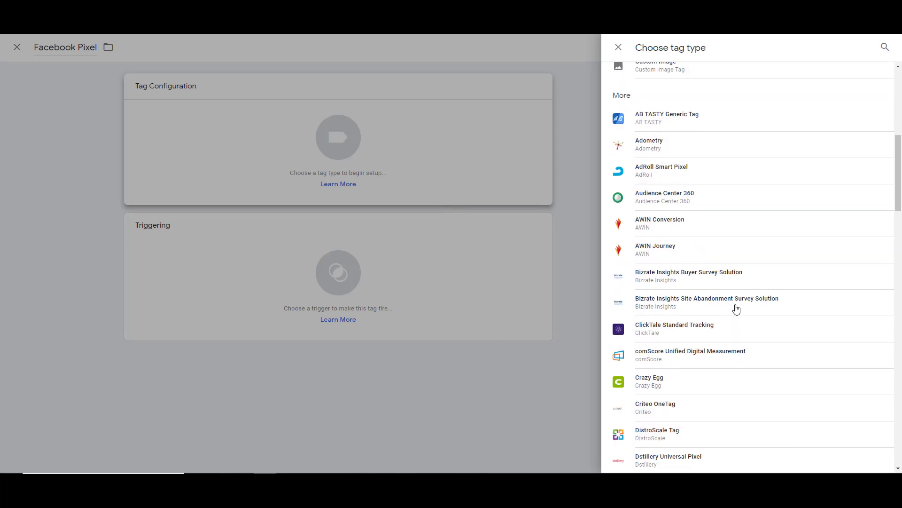
pyautogui.scroll(1, 736, 309)
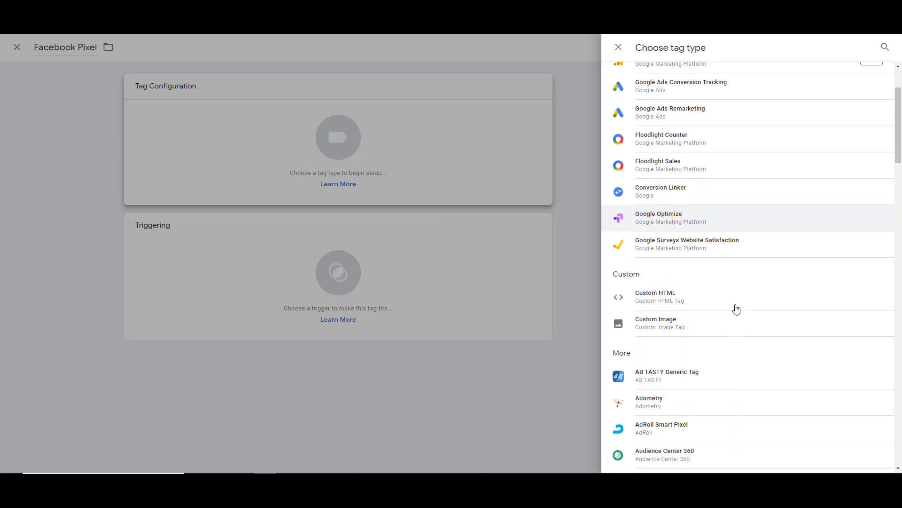
# - Make the tag Custom HTML with the pasted pixel base code, firing on All Pages, and save
pyautogui.click(657, 309)
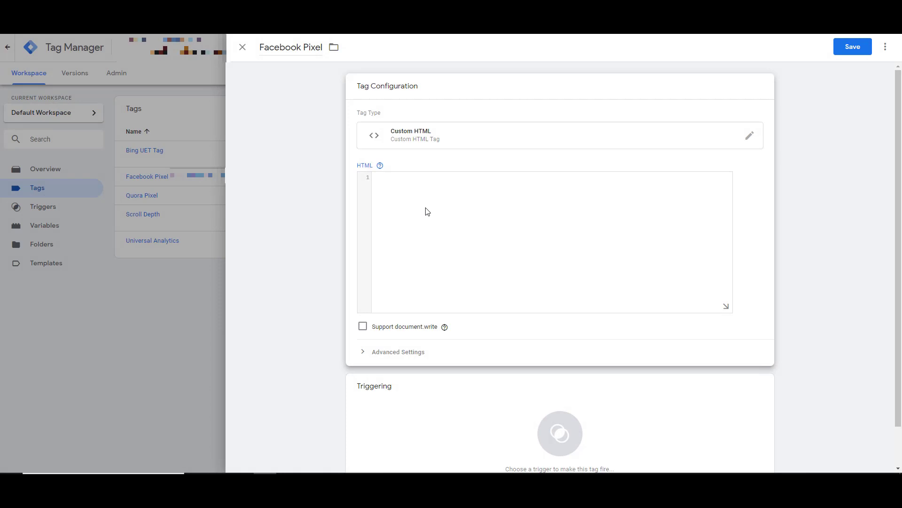
pyautogui.hotkey('ctrl', 'v')
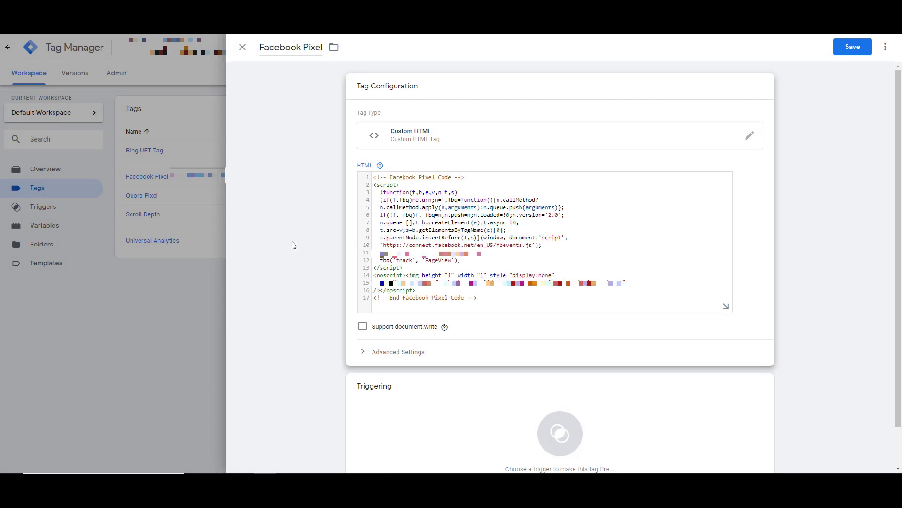
pyautogui.click(390, 404)
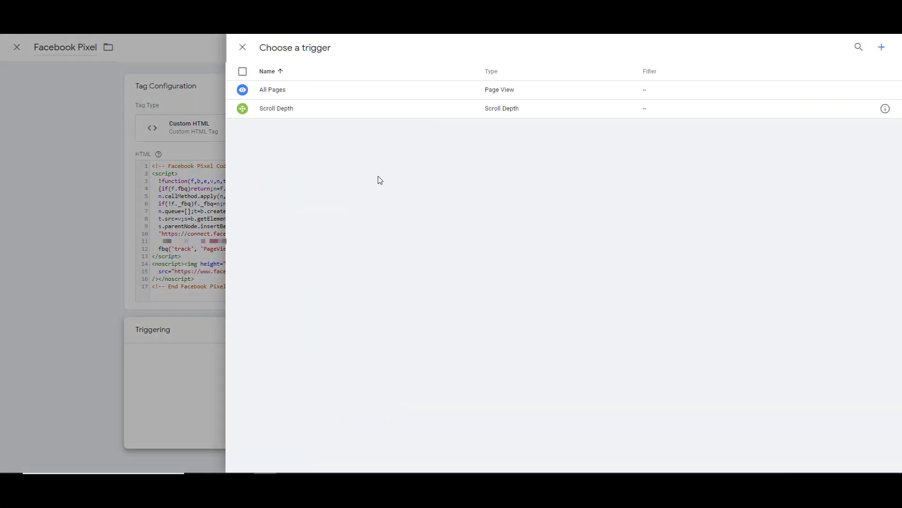
pyautogui.click(330, 94)
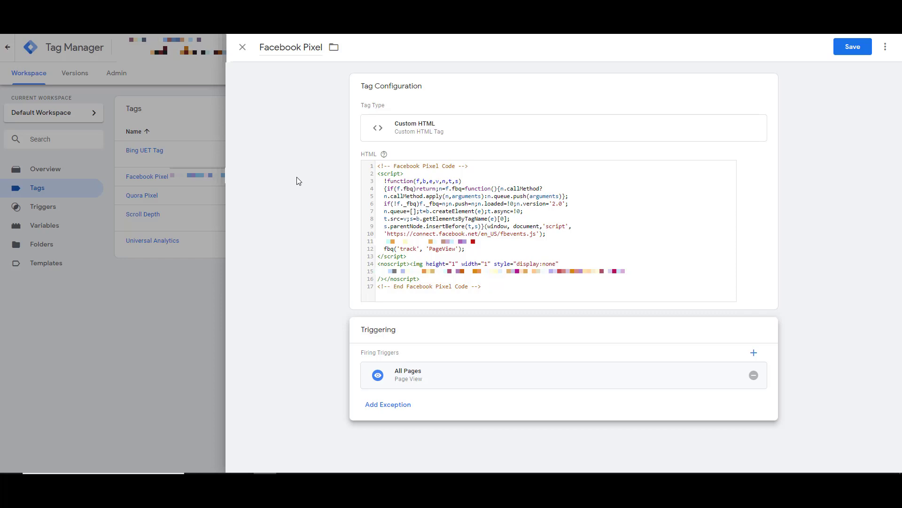
pyautogui.click(853, 46)
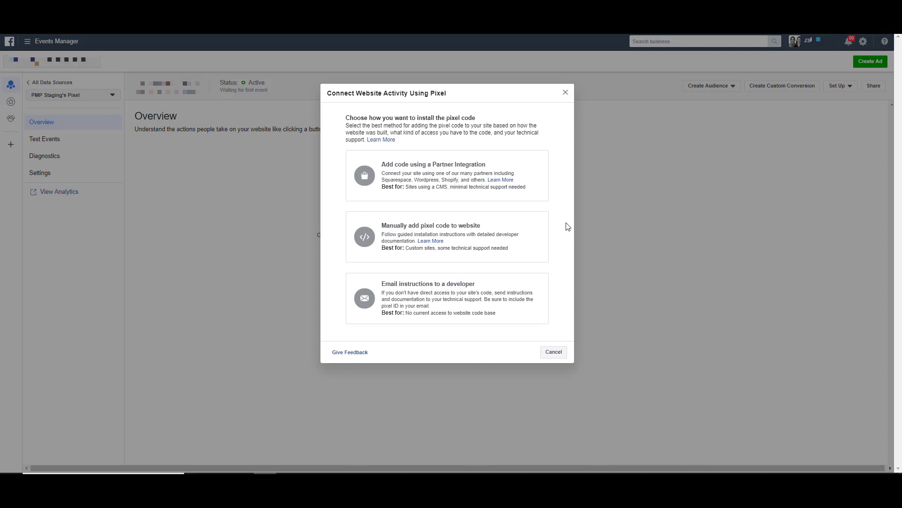
# - Choose the Google Tag Manager partner integration, keep advanced matching, and proceed to Google sign-in
pyautogui.click(540, 177)
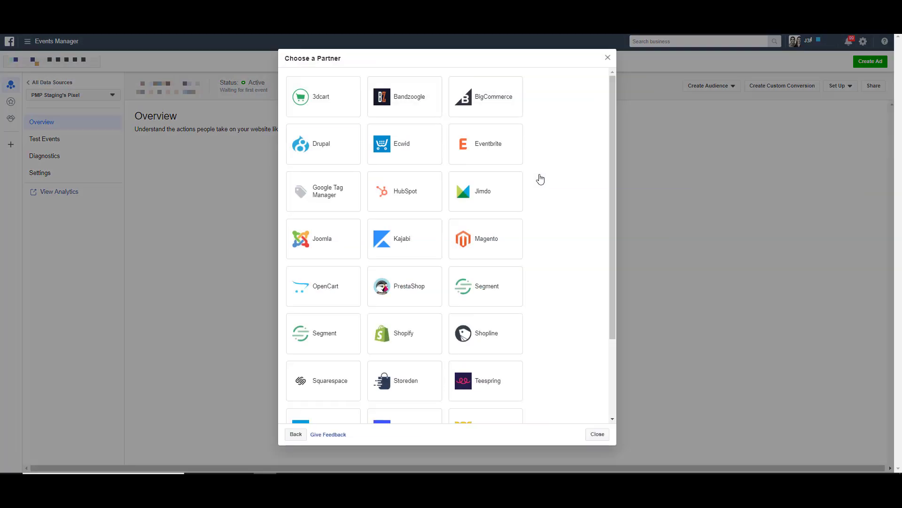
pyautogui.click(339, 209)
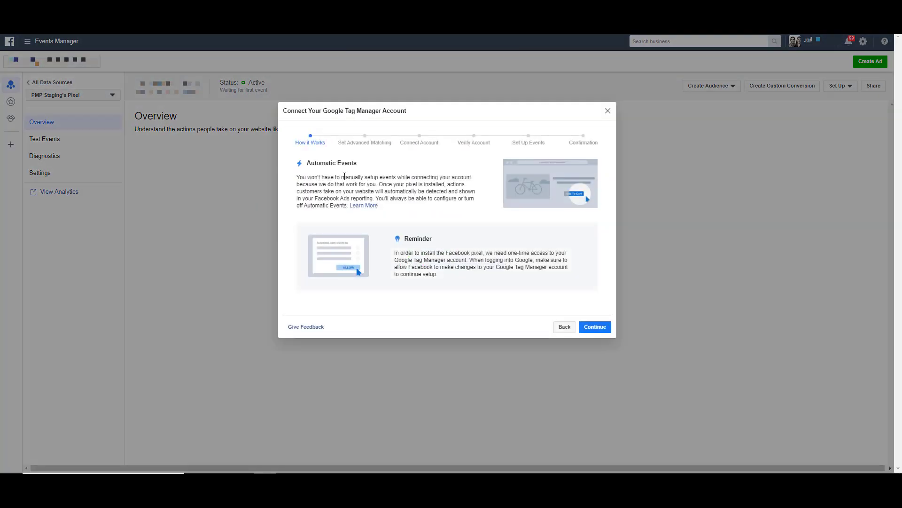
pyautogui.click(595, 326)
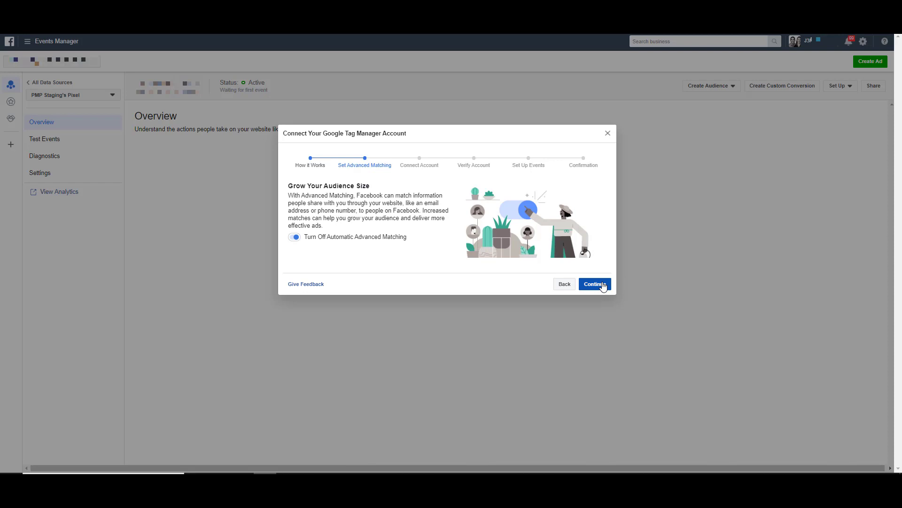
pyautogui.click(594, 284)
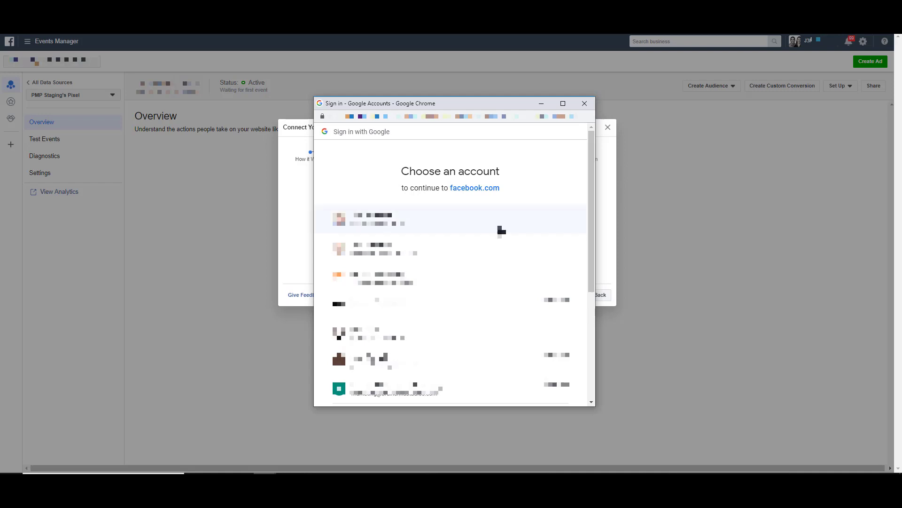
# - Sign in with the Google account and allow facebook.com access to Tag Manager
pyautogui.click(382, 332)
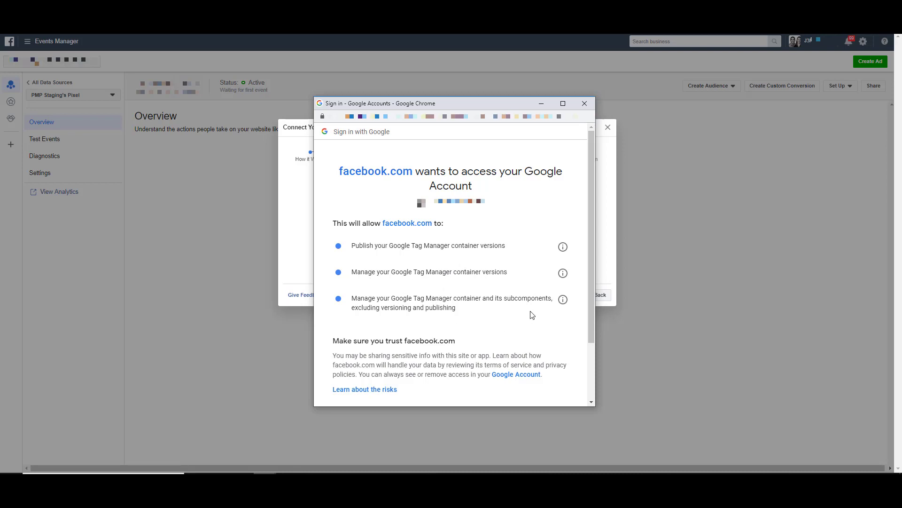
pyautogui.scroll(-2, 532, 315)
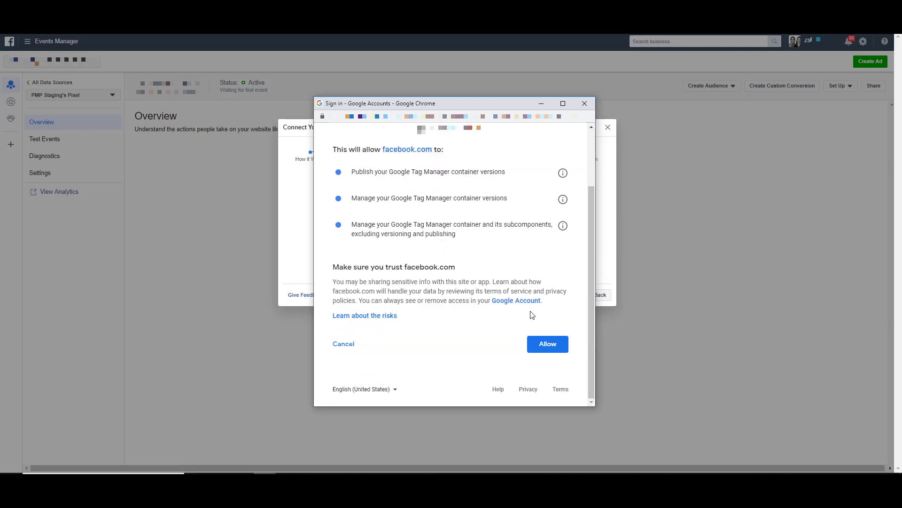
pyautogui.click(555, 350)
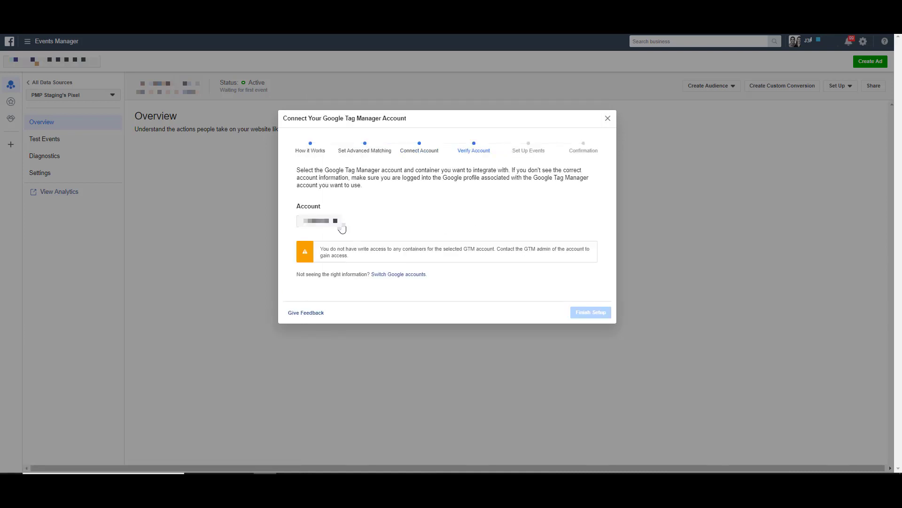
pyautogui.click(335, 224)
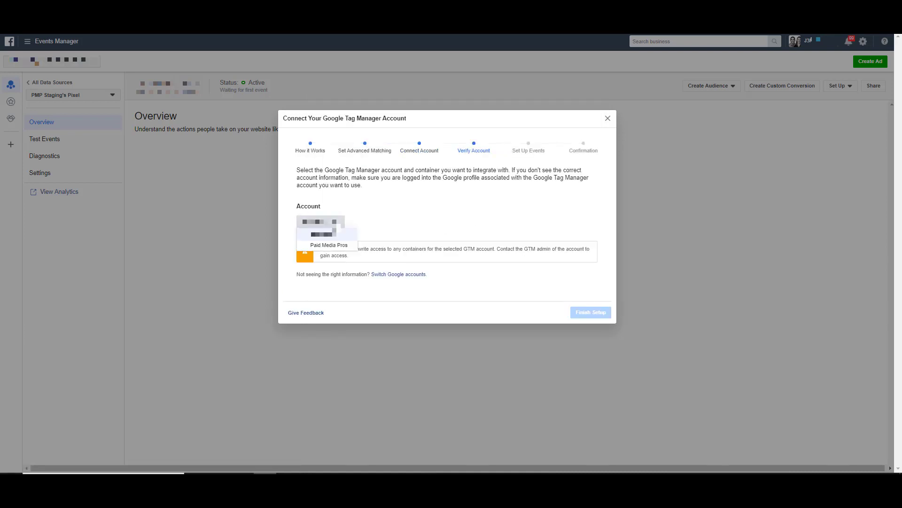
pyautogui.click(329, 245)
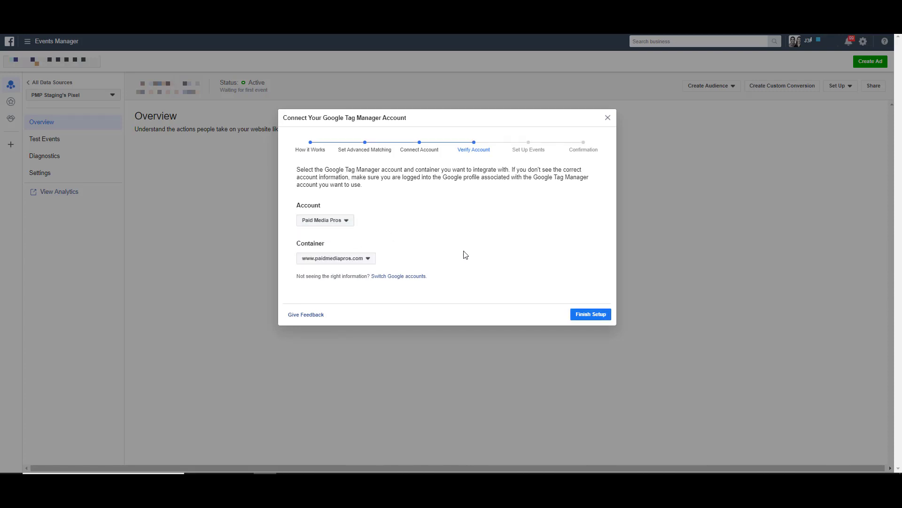
pyautogui.click(368, 258)
pyautogui.click(390, 250)
pyautogui.click(592, 315)
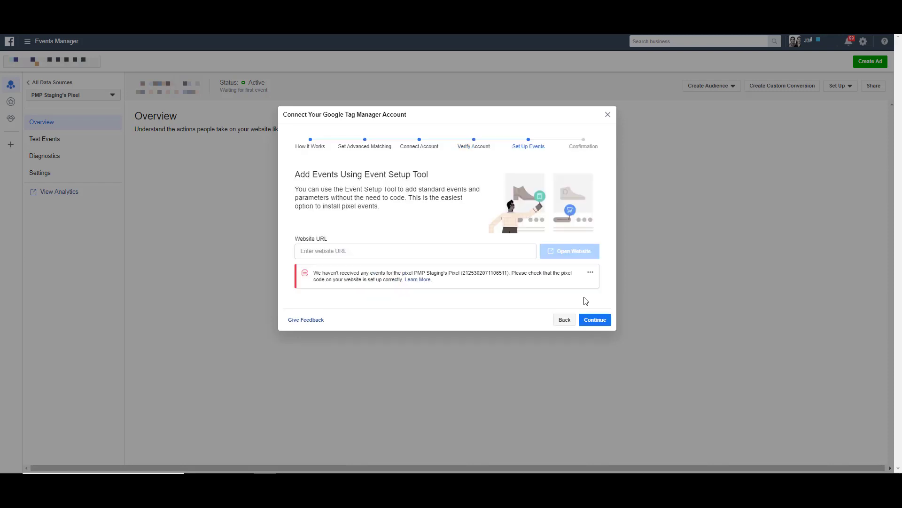